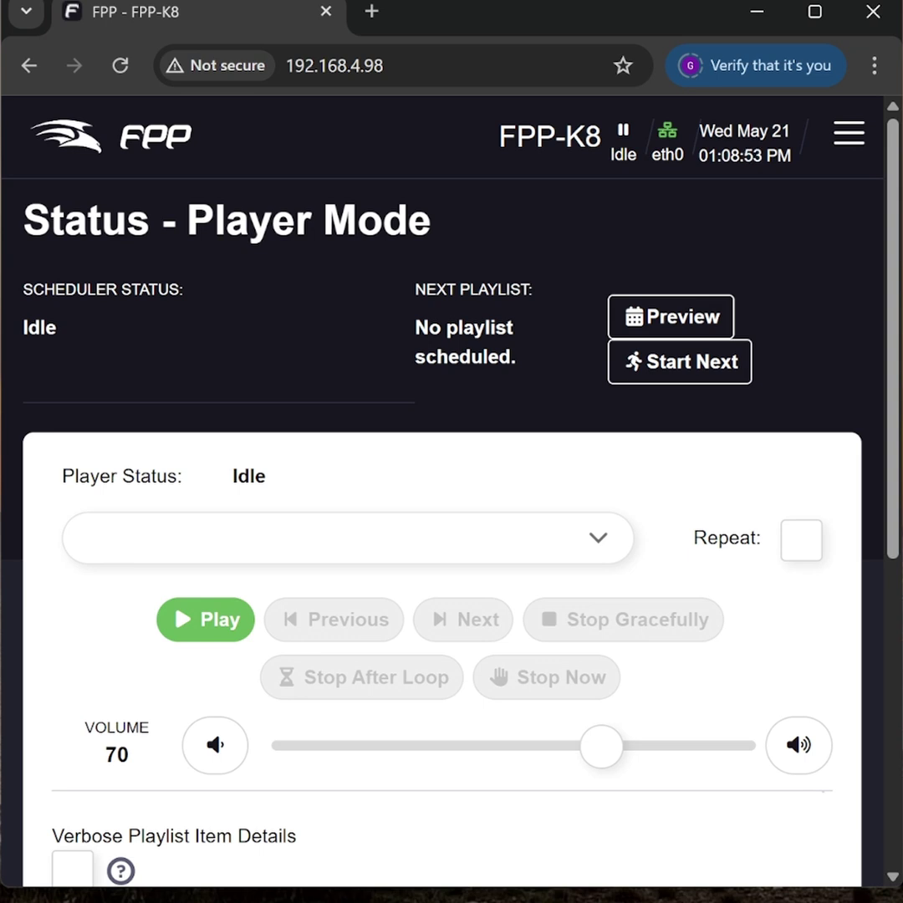
- Go to the Playlists page under Content Setup
left_click(846, 144)
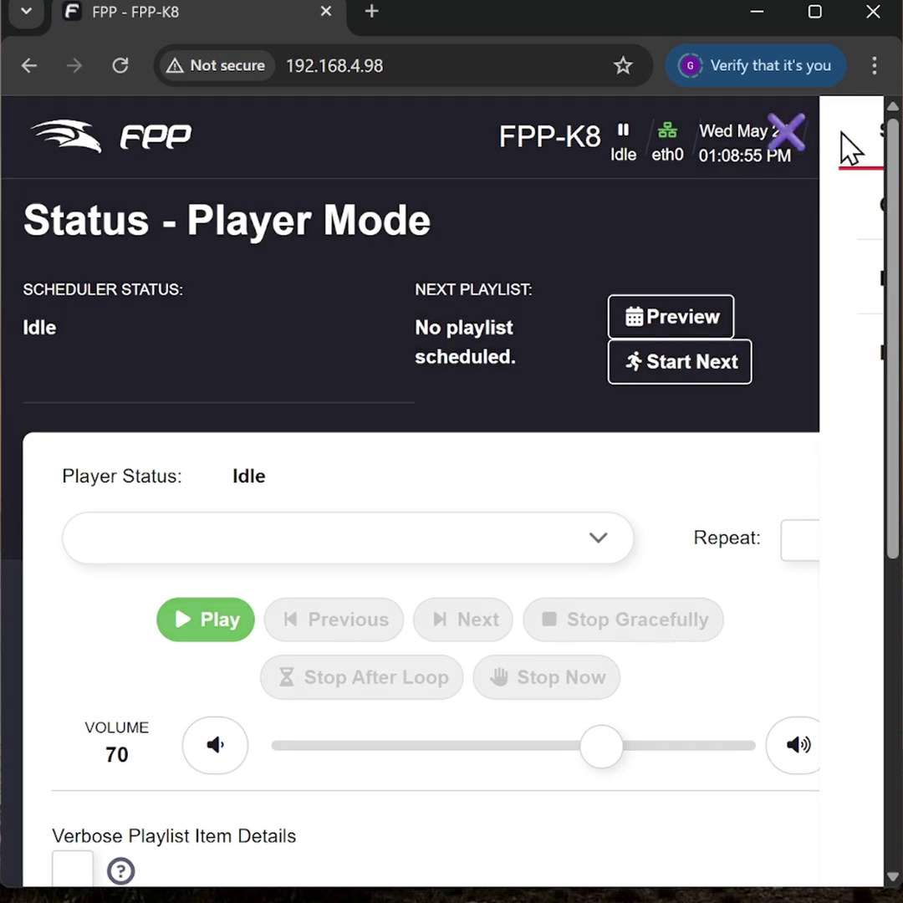
left_click(795, 211)
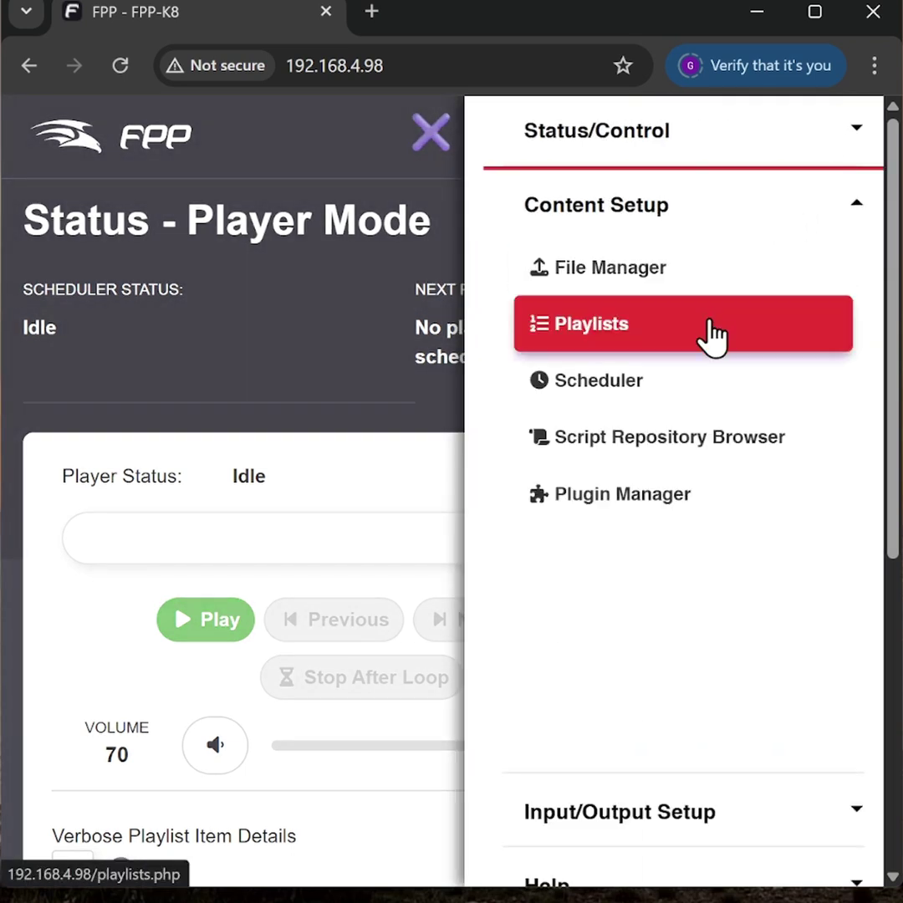
left_click(713, 335)
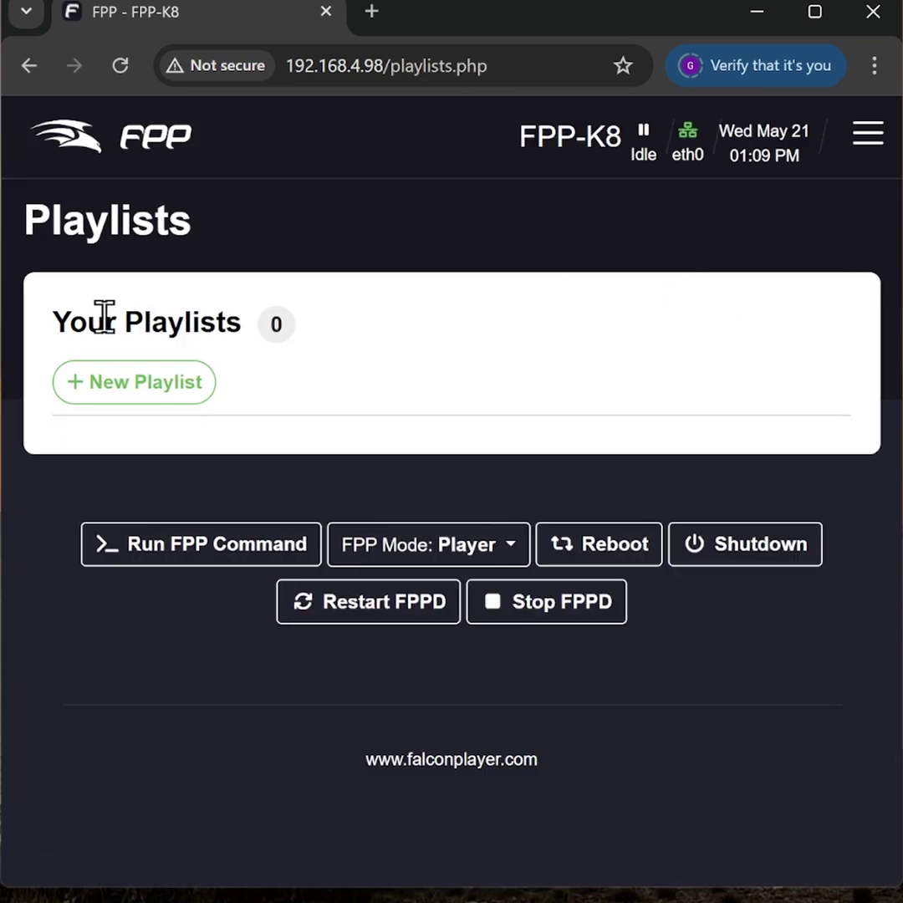
- Create a new empty playlist named 'Demo'
left_click(136, 390)
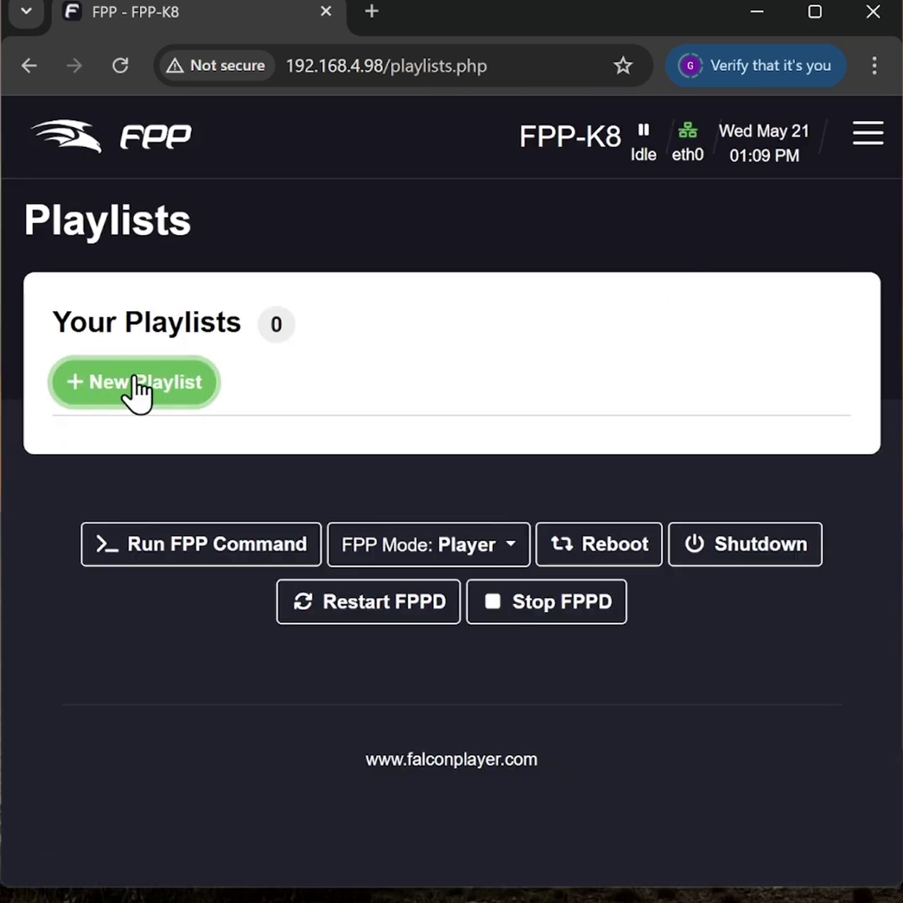
left_click(266, 364)
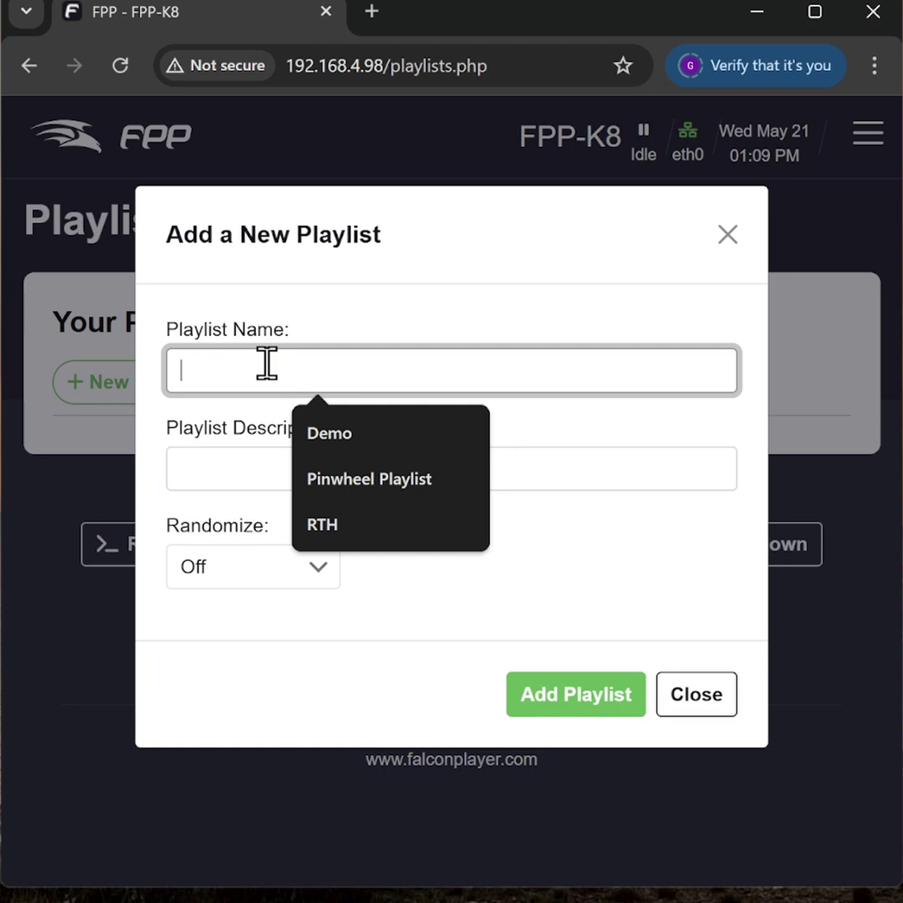
left_click(333, 451)
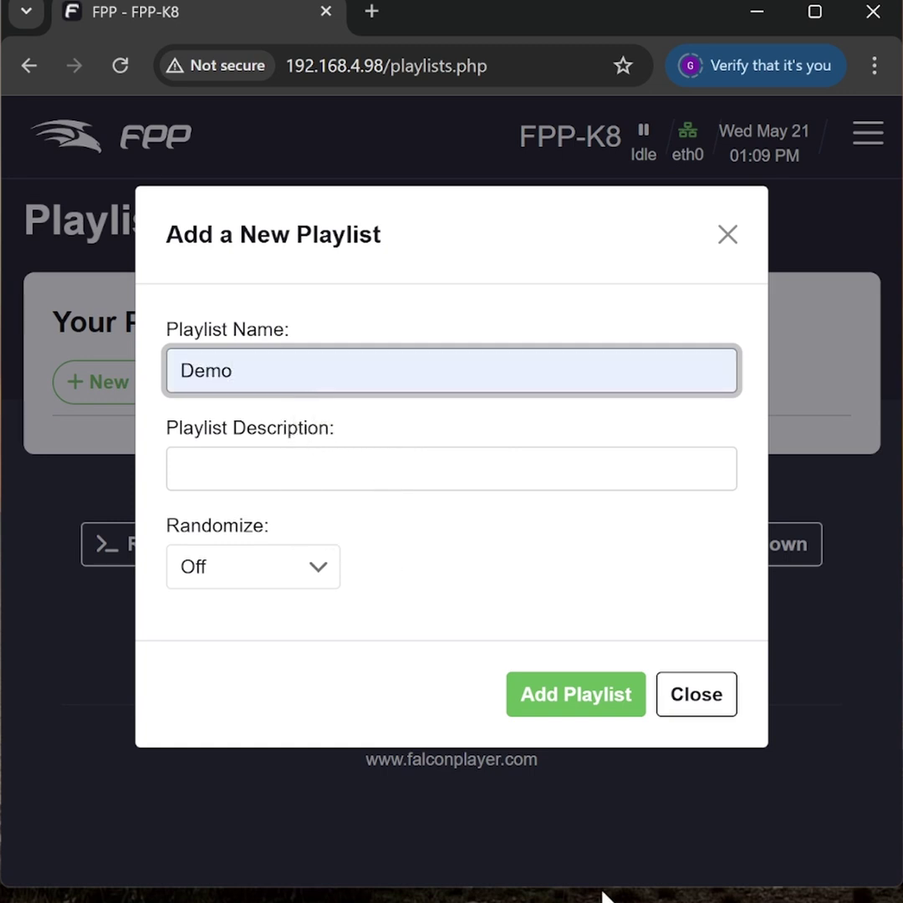
left_click(587, 702)
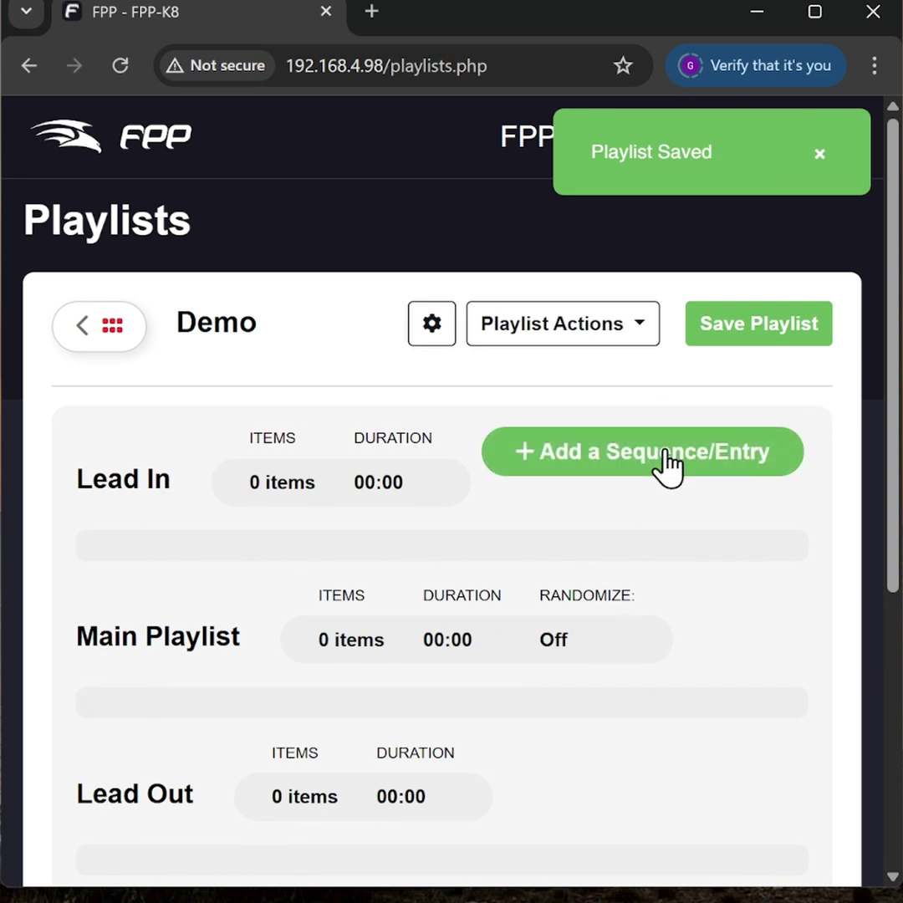
- Add a new entry of type FPP Command using the Overlay Model Effect command
left_click(669, 460)
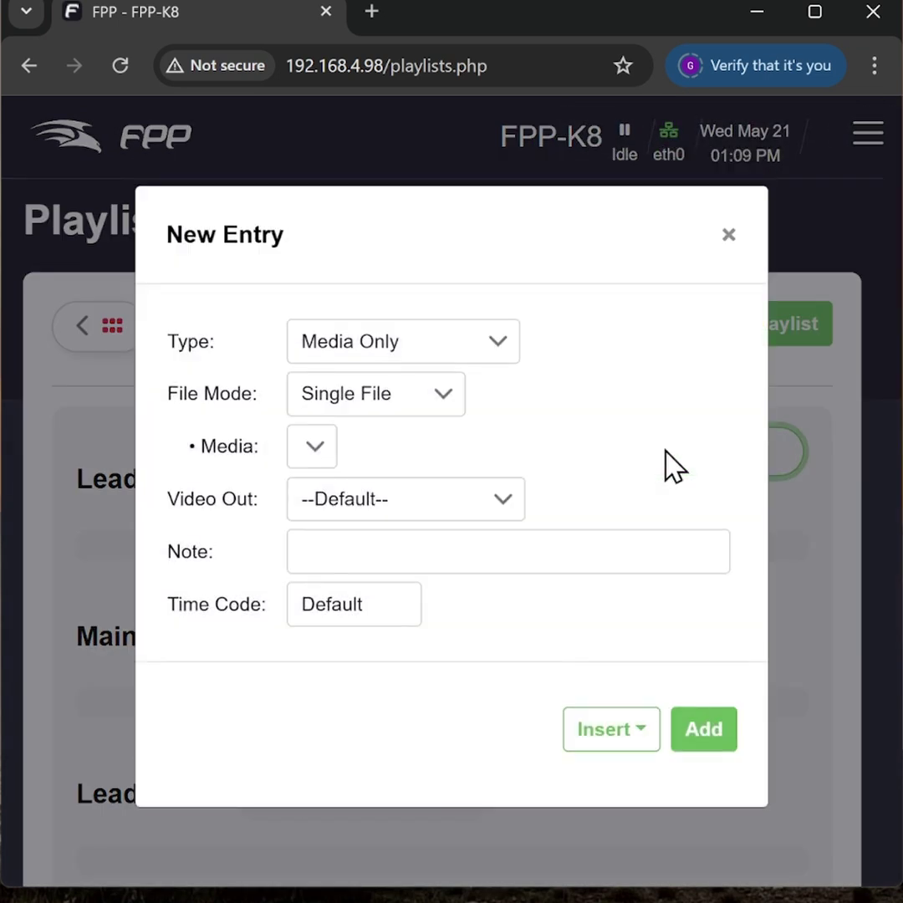
left_click(496, 341)
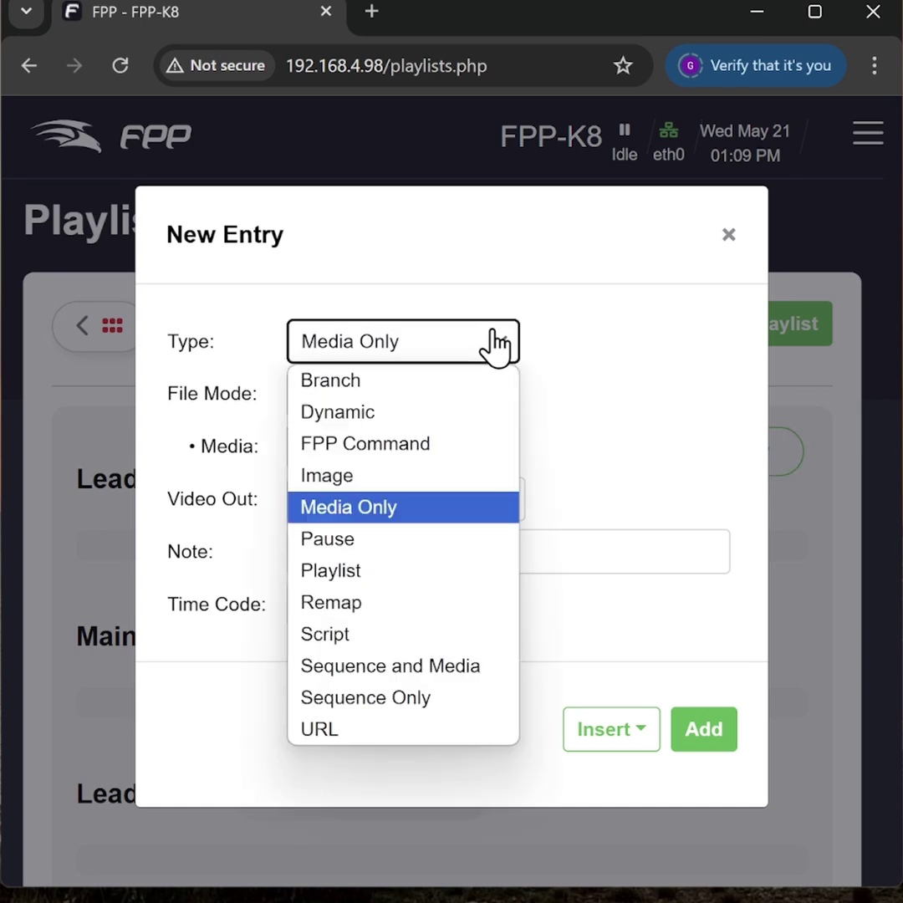
left_click(459, 450)
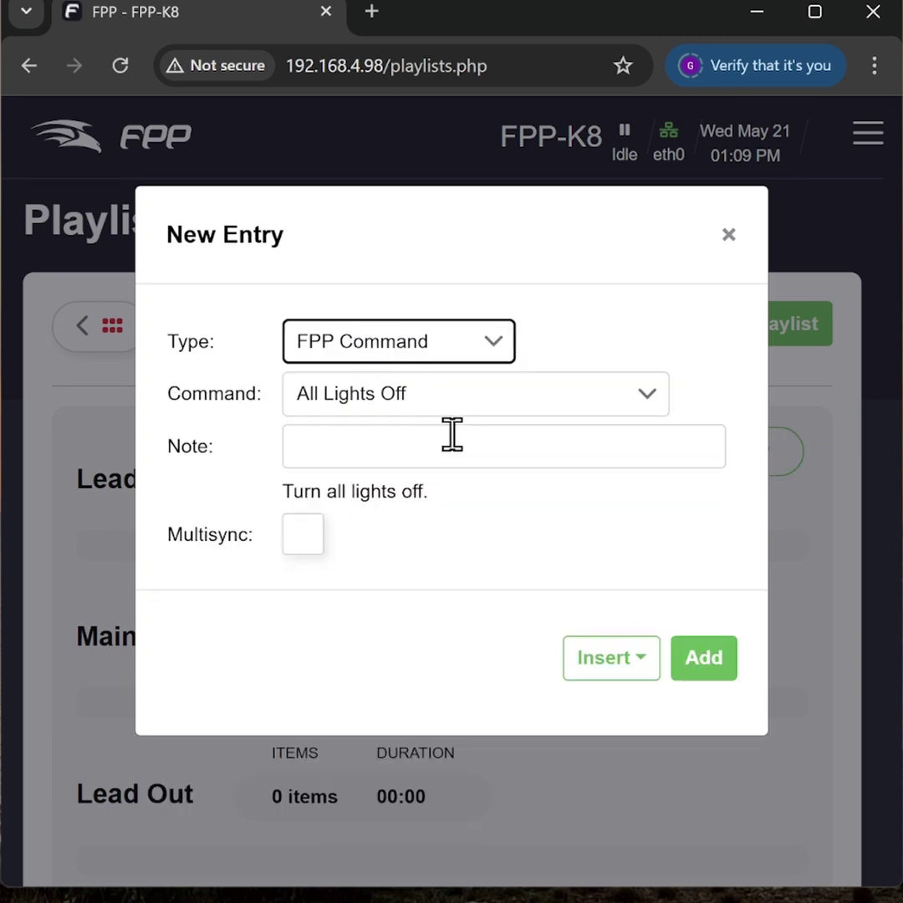
left_click(469, 401)
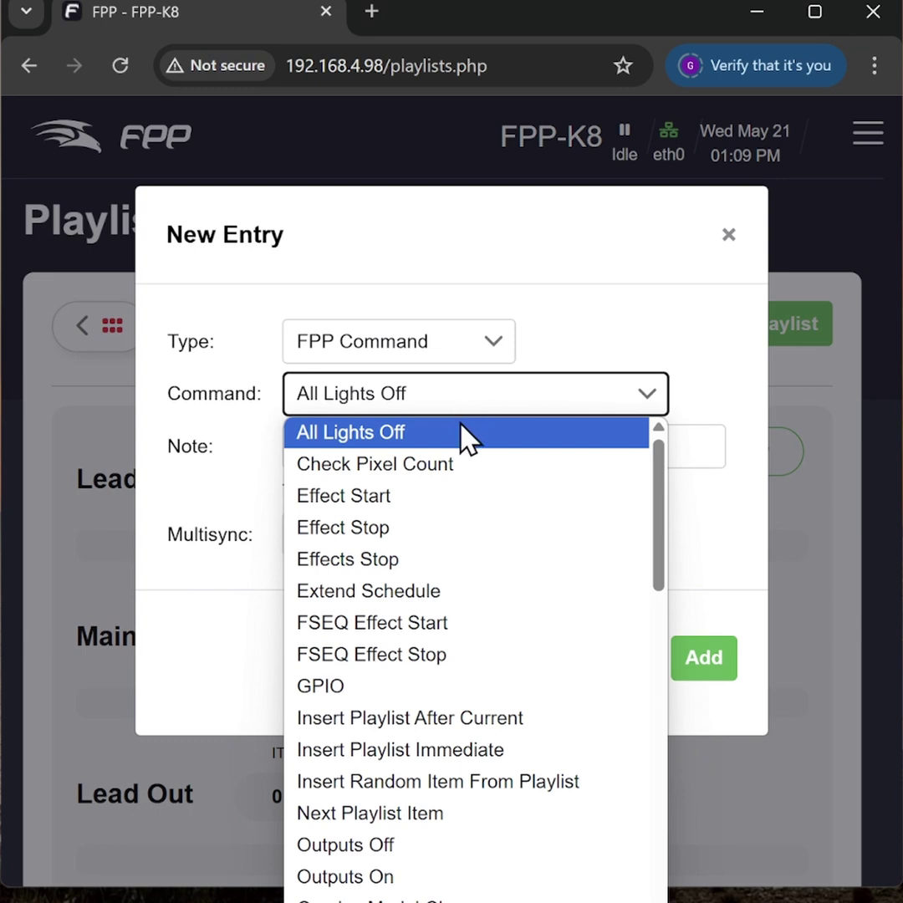
scroll(465, 436, "down", 3)
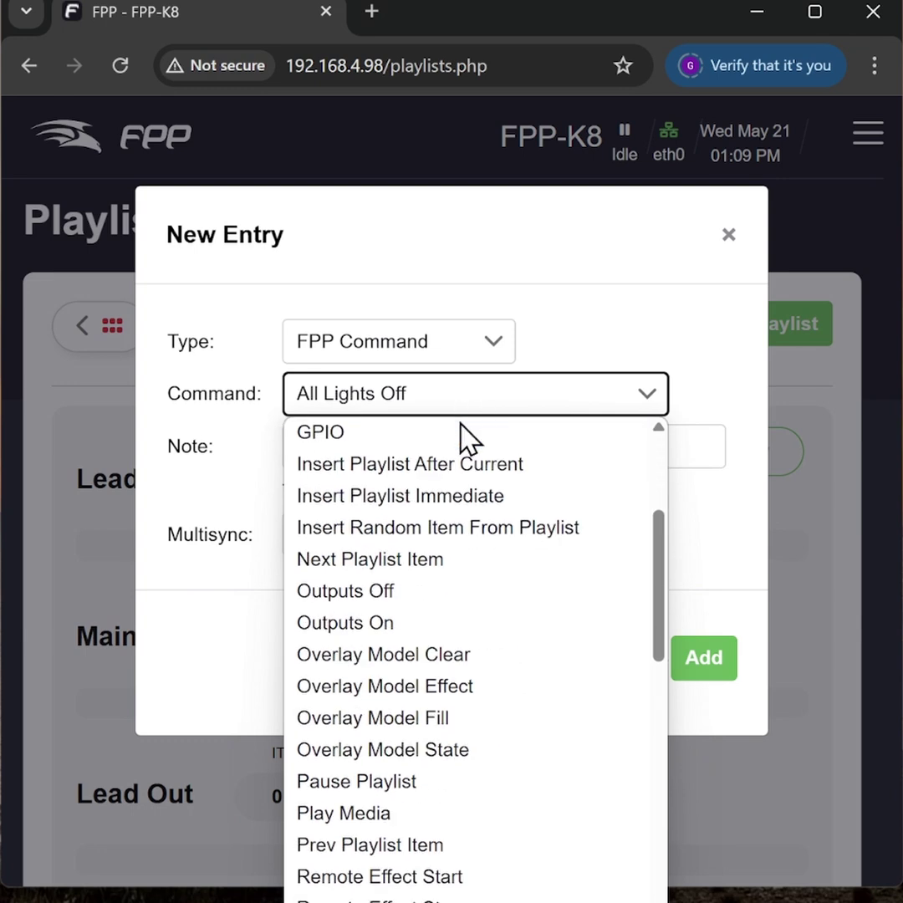
scroll(465, 436, "down", 3)
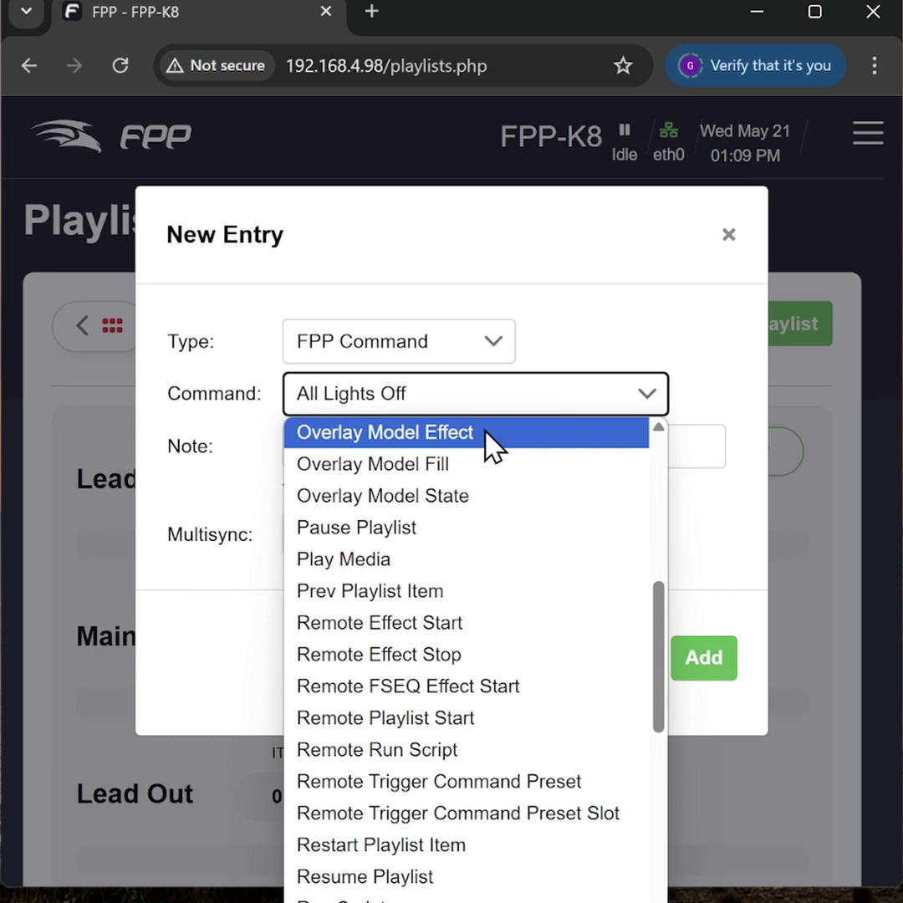
left_click(489, 443)
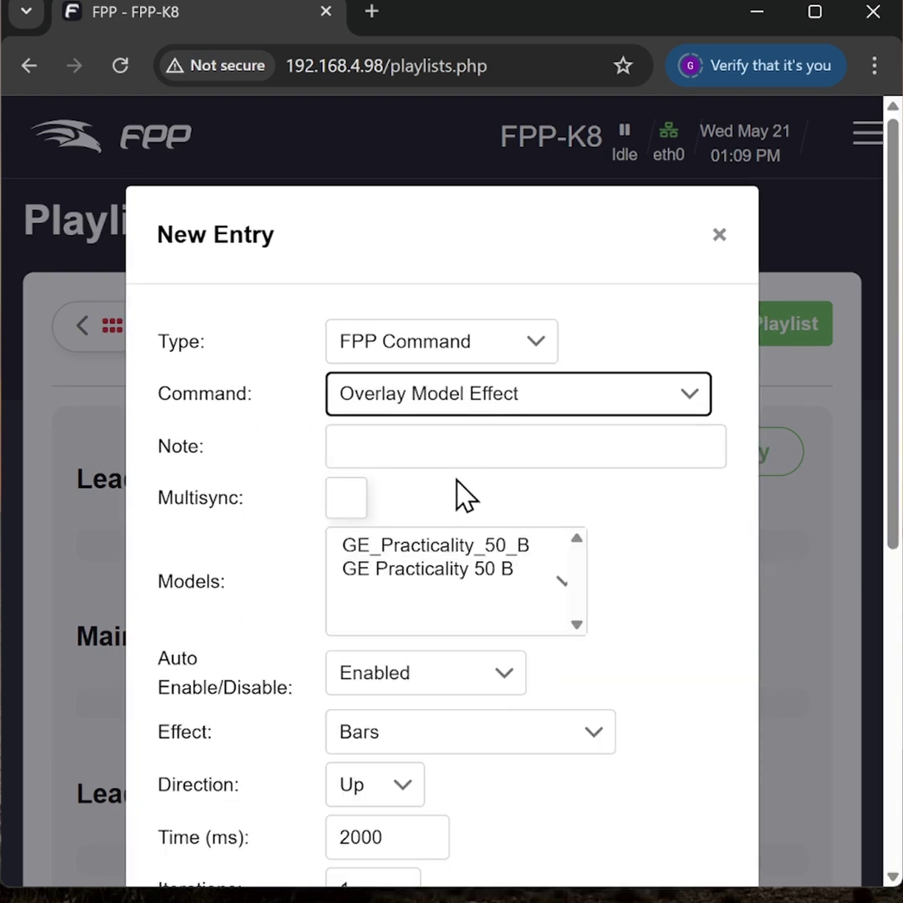
- Target the GE_Practicality_50_B model with the WLED - Breathe effect
left_click(435, 547)
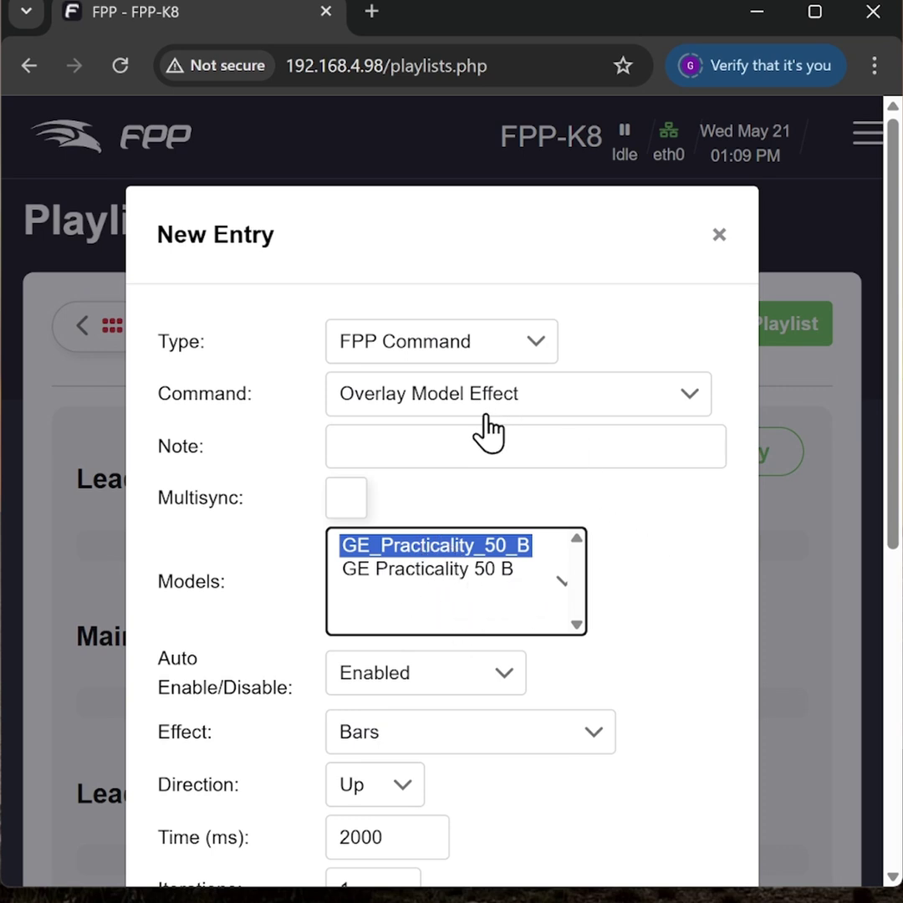
scroll(488, 426, "down", 2)
scroll(491, 442, "down", 2)
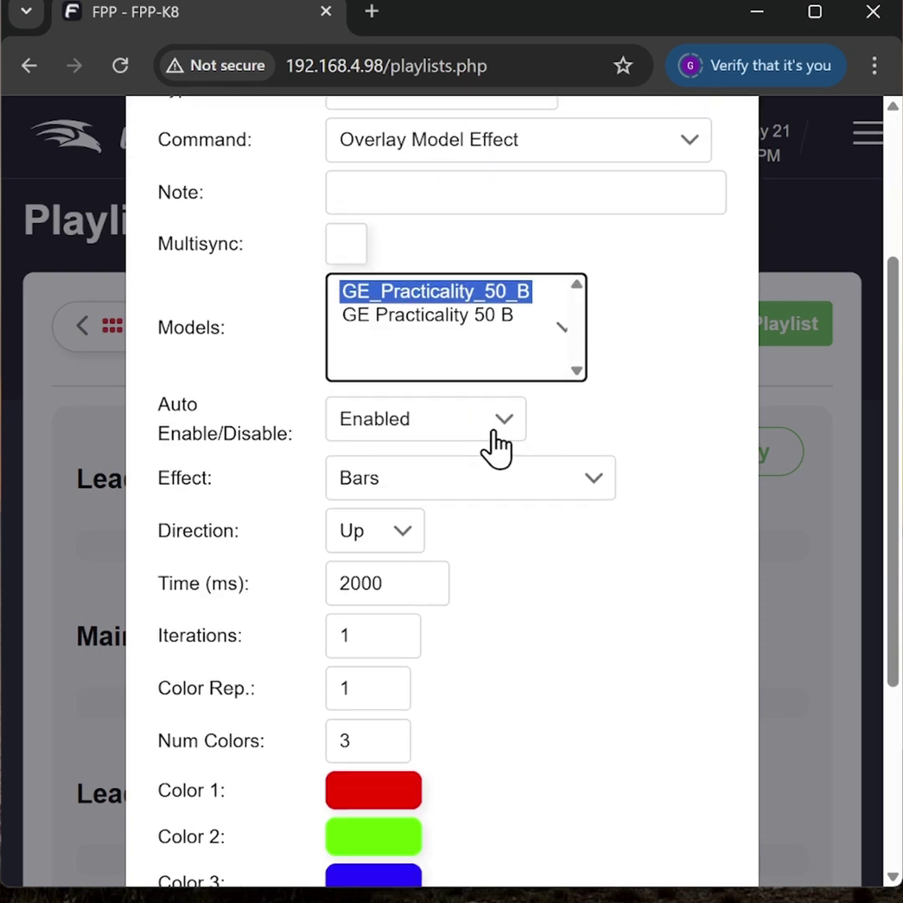
left_click(476, 489)
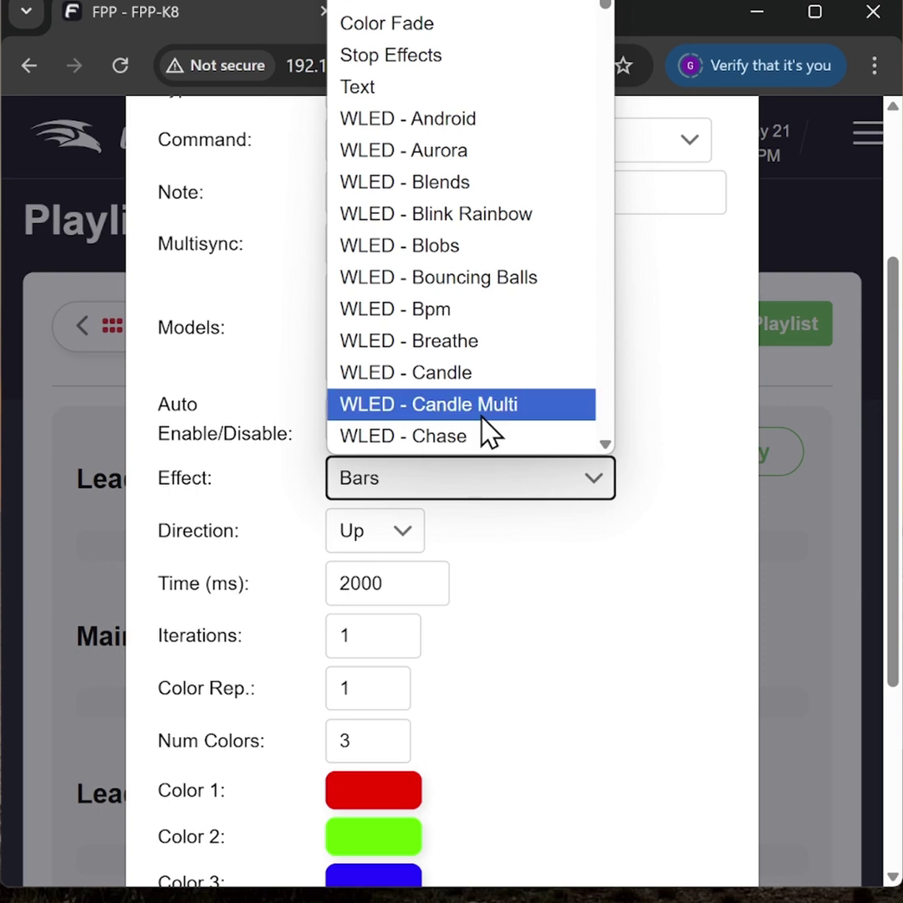
scroll(483, 266, "down", 4)
scroll(483, 266, "down", 3)
scroll(483, 266, "down", 2)
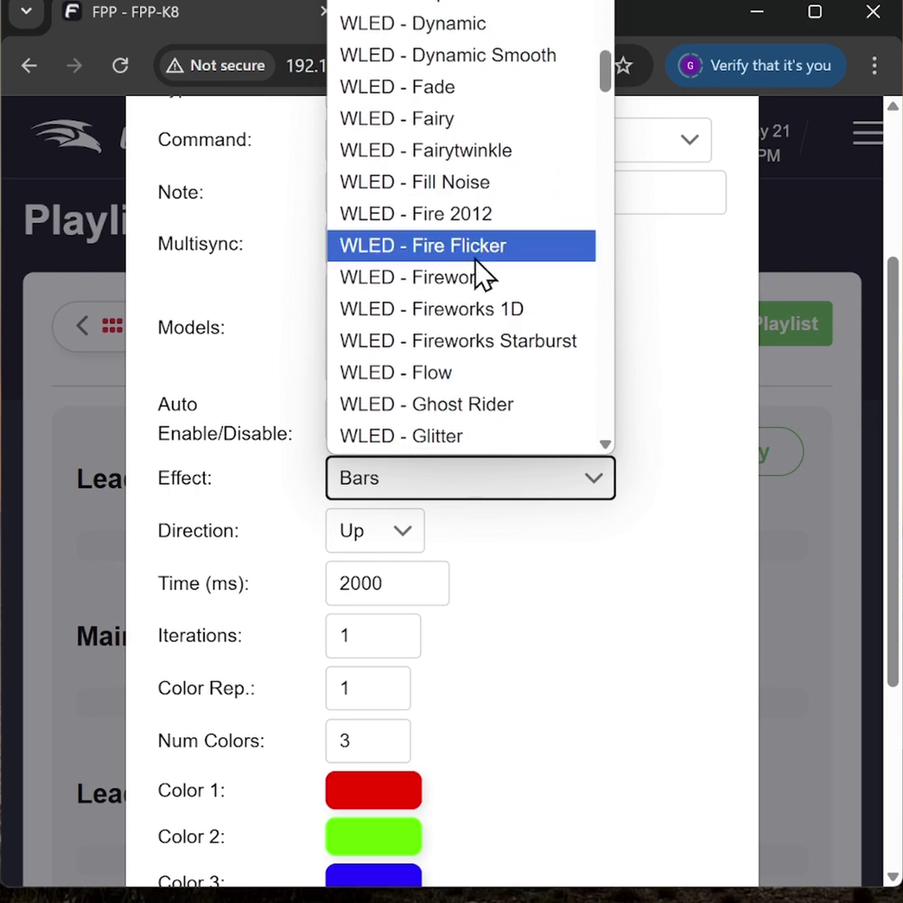
scroll(483, 266, "down", 4)
scroll(483, 266, "down", 1)
scroll(483, 266, "down", 4)
scroll(477, 276, "down", 2)
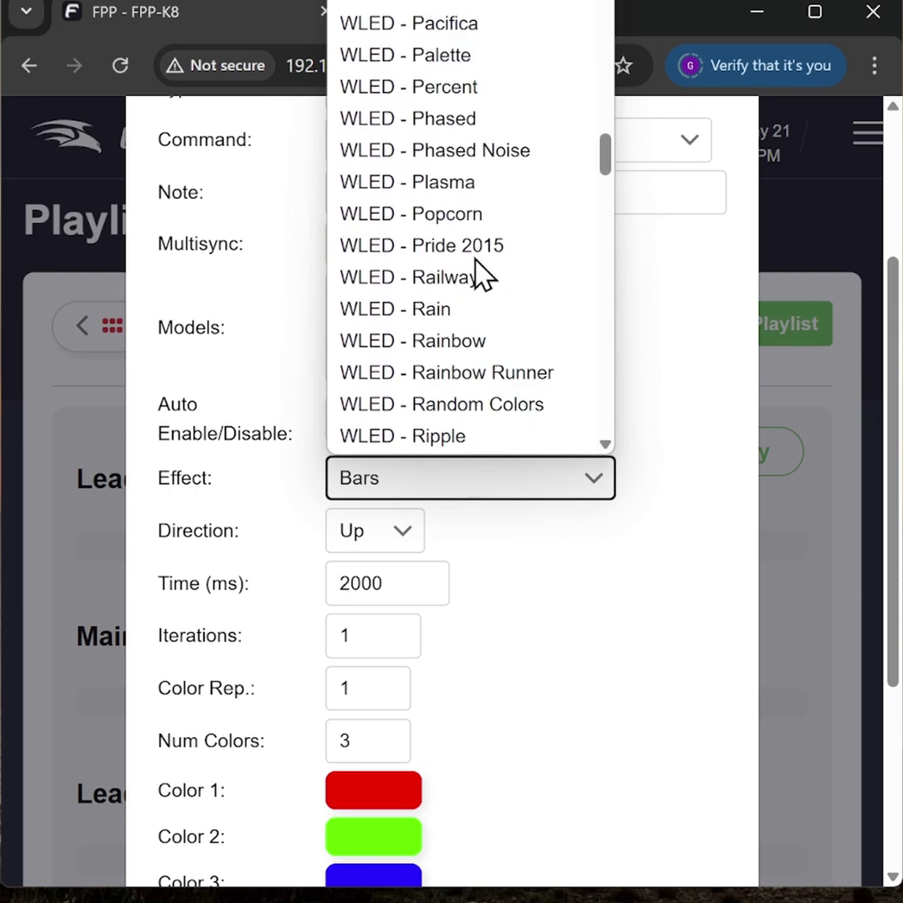
scroll(463, 317, "up", 3)
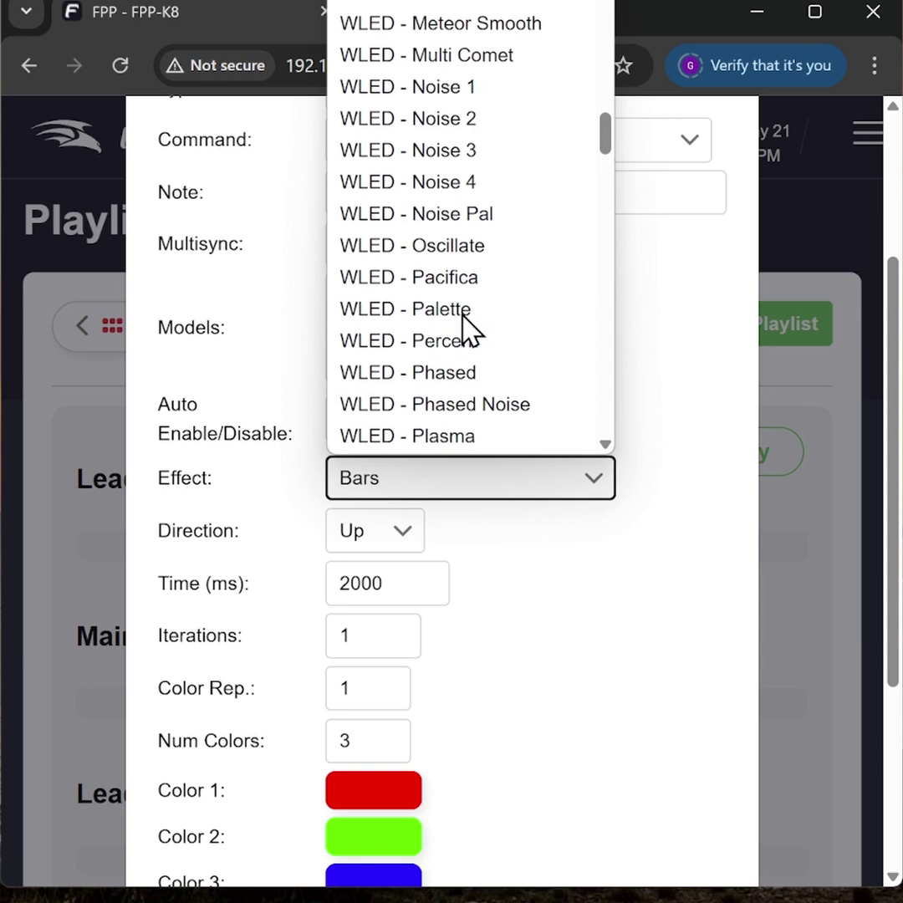
scroll(466, 331, "up", 3)
scroll(466, 330, "up", 3)
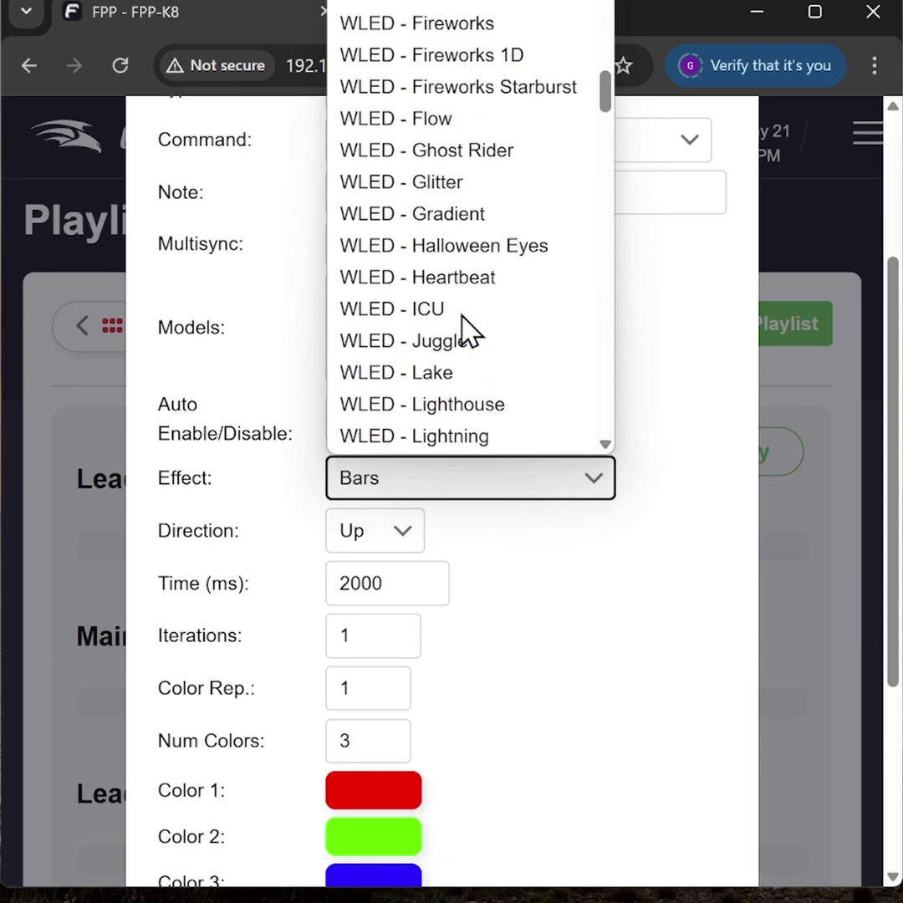
scroll(467, 330, "up", 3)
scroll(466, 331, "up", 6)
scroll(465, 322, "up", 3)
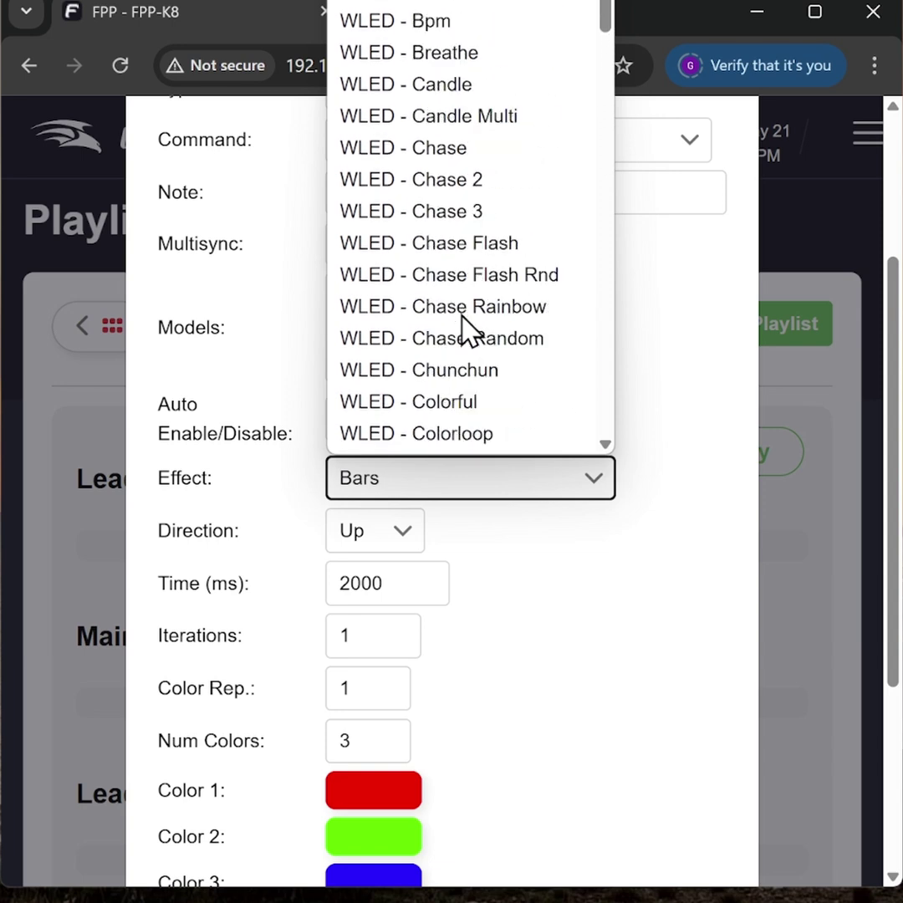
scroll(464, 330, "up", 4)
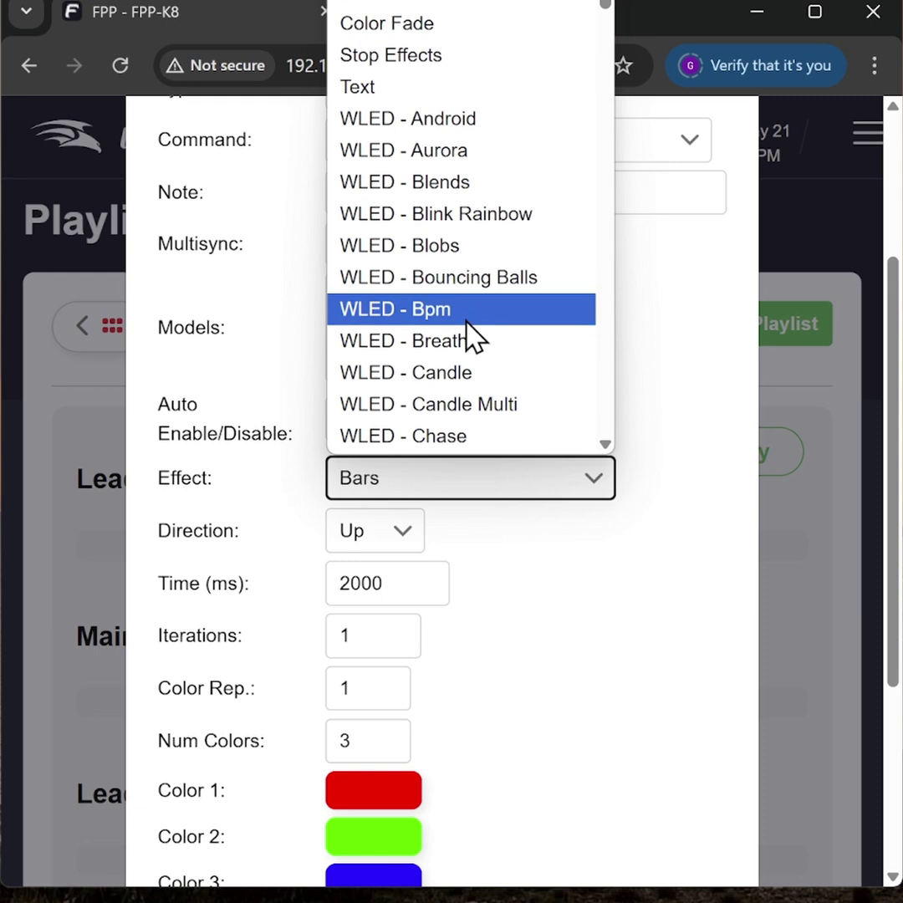
left_click(469, 341)
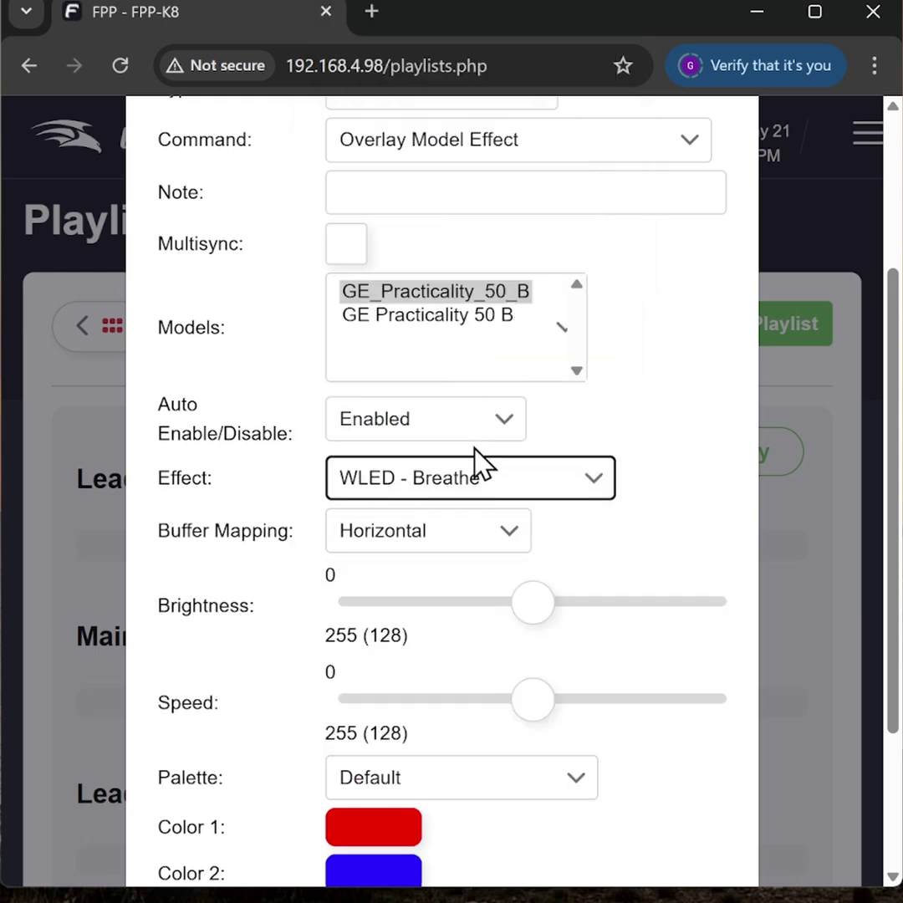
scroll(671, 392, "down", 2)
scroll(671, 392, "down", 1)
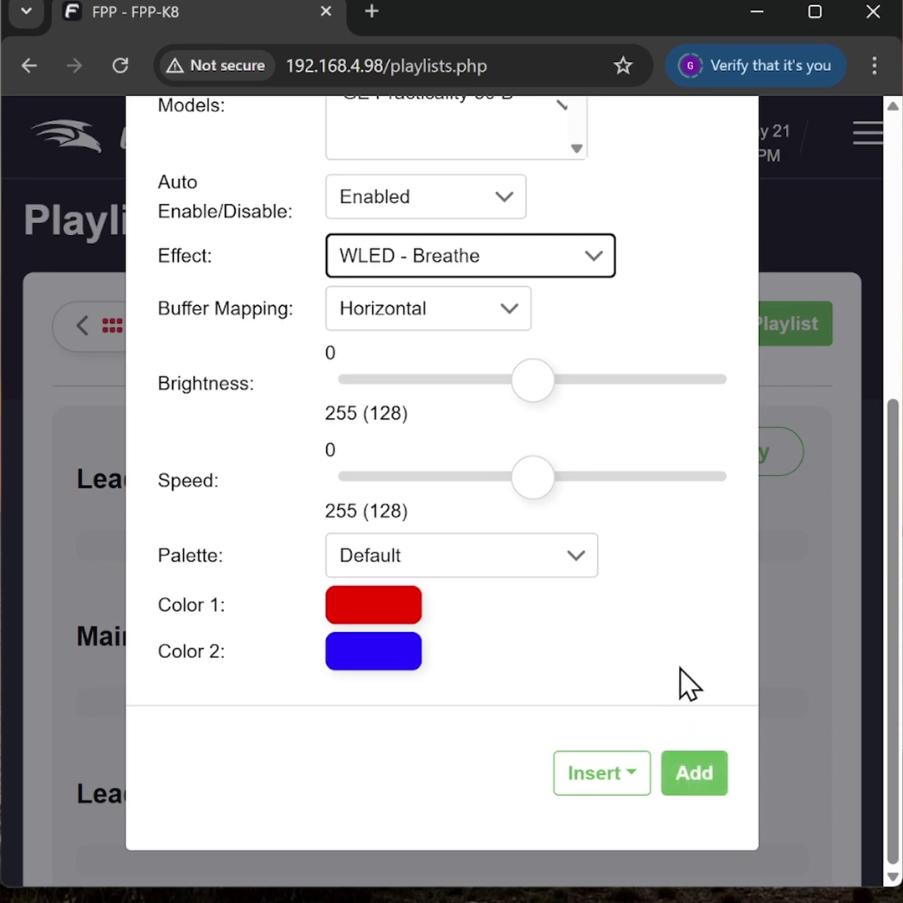
- Add the Breathe overlay entry to Demo, save the playlist and return to the page top
left_click(700, 773)
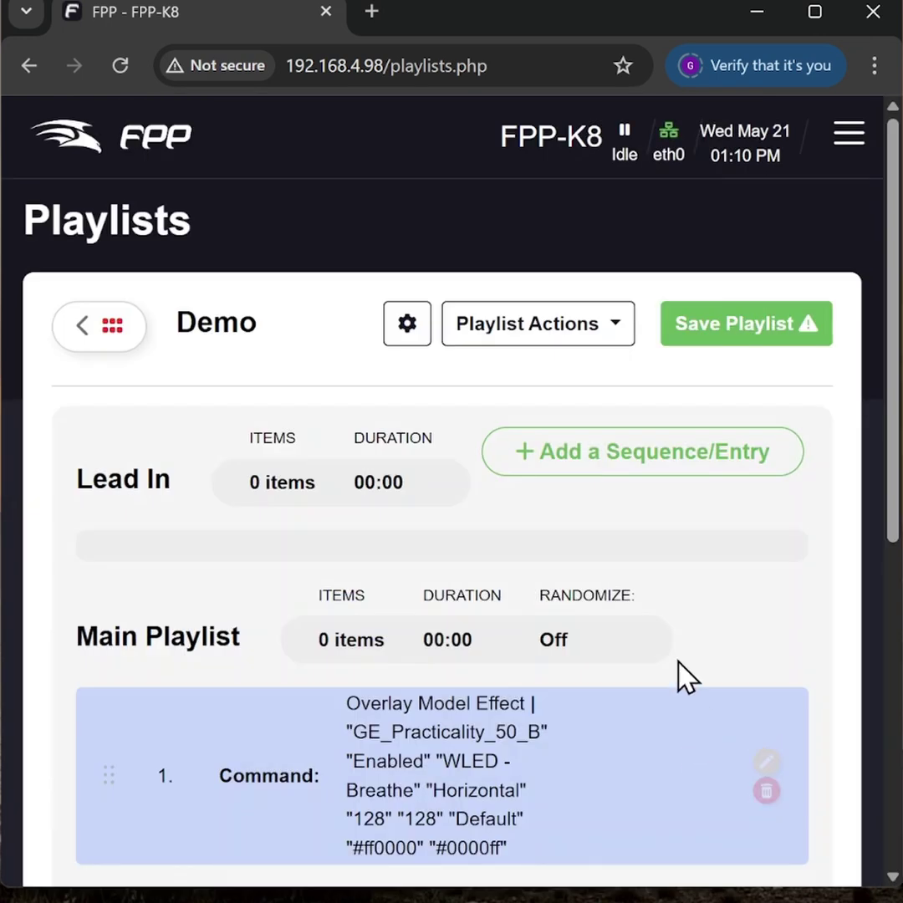
mouse_move(682, 656)
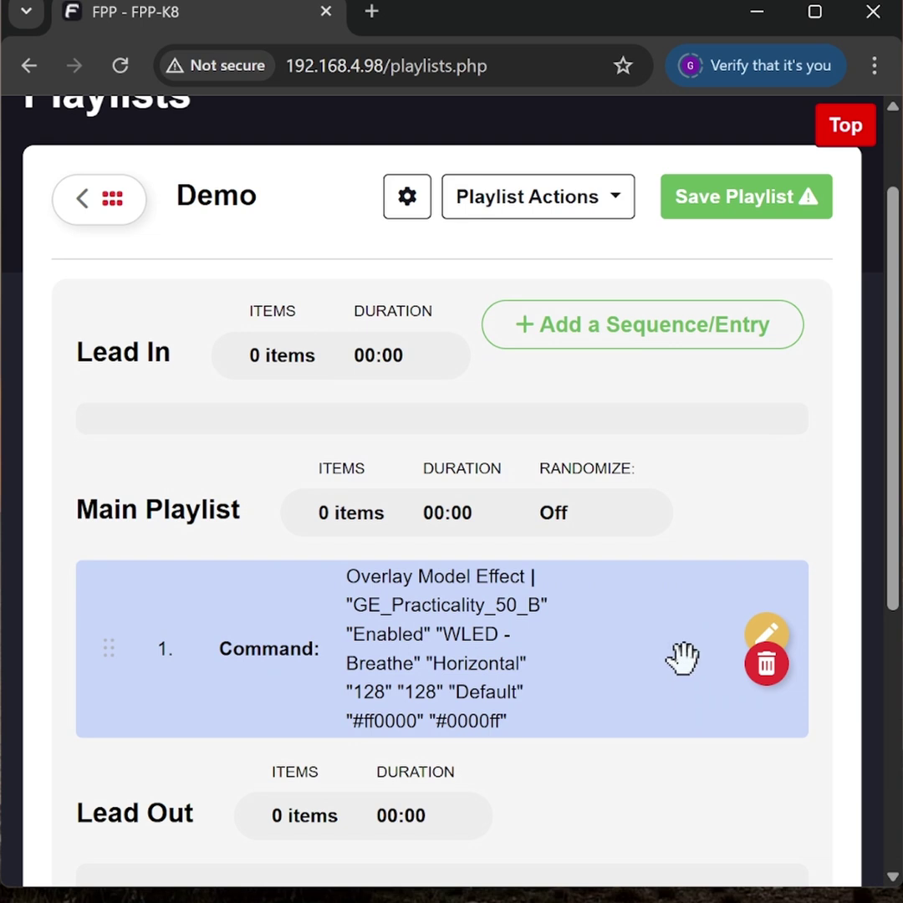
left_click(706, 197)
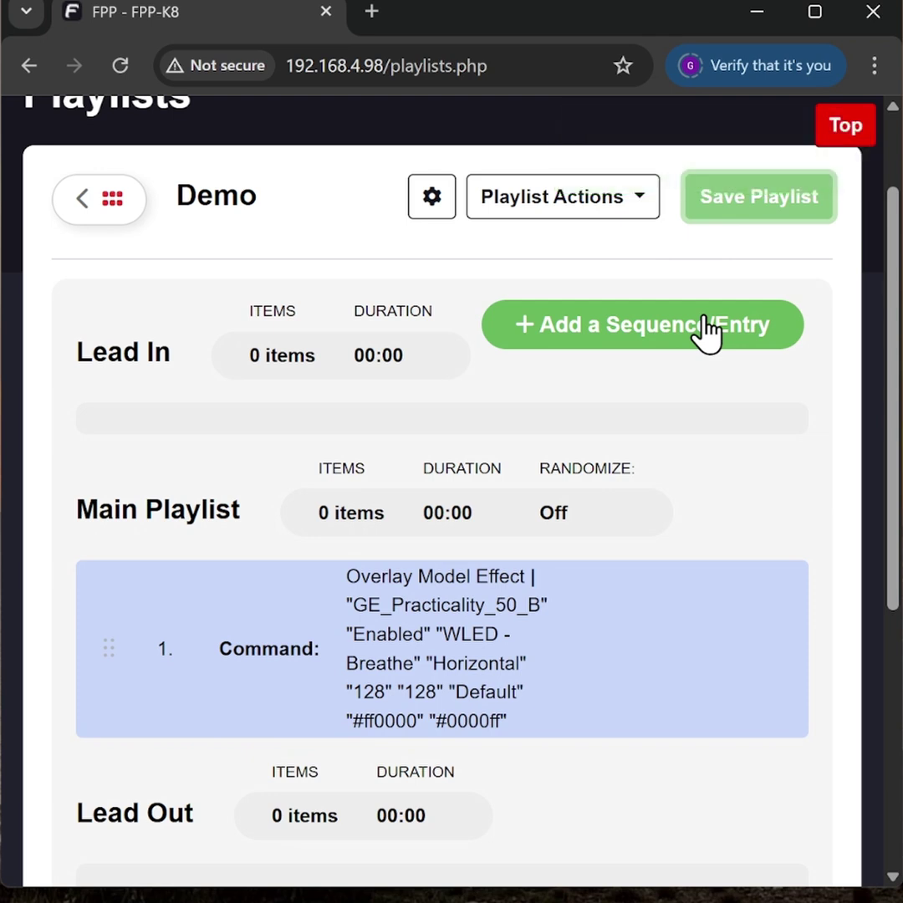
left_click(844, 126)
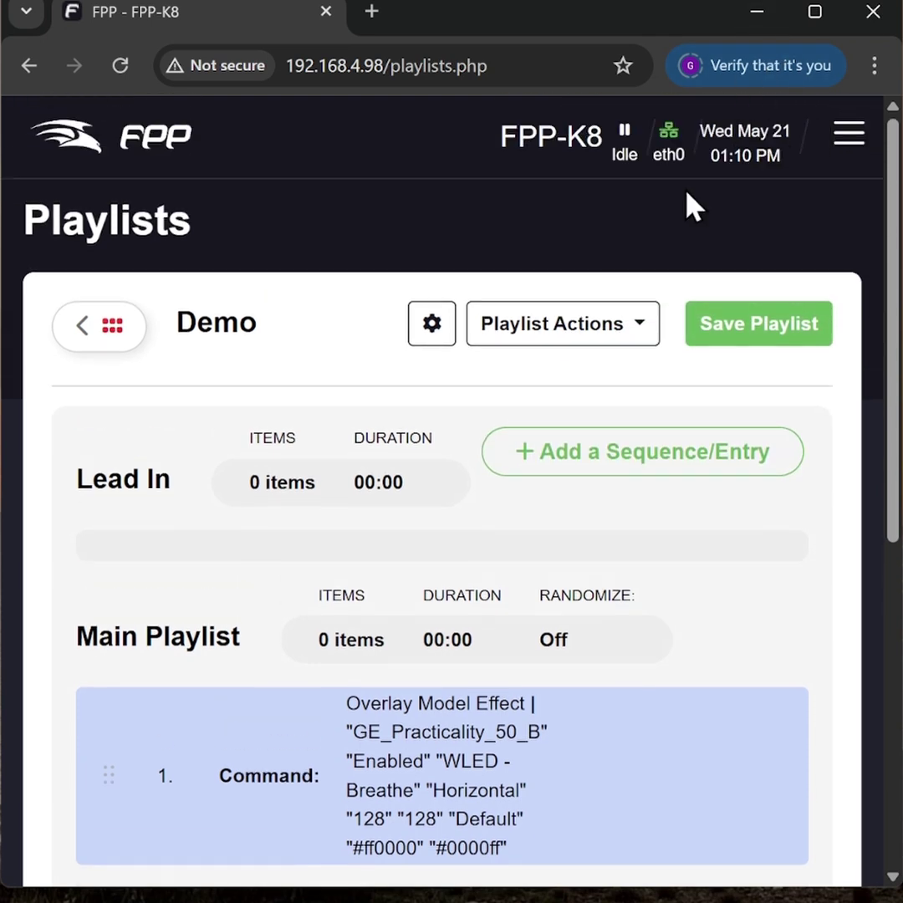
- Open the Status page from the Status/Control menu, with Demo selected in the player
left_click(838, 132)
left_click(687, 134)
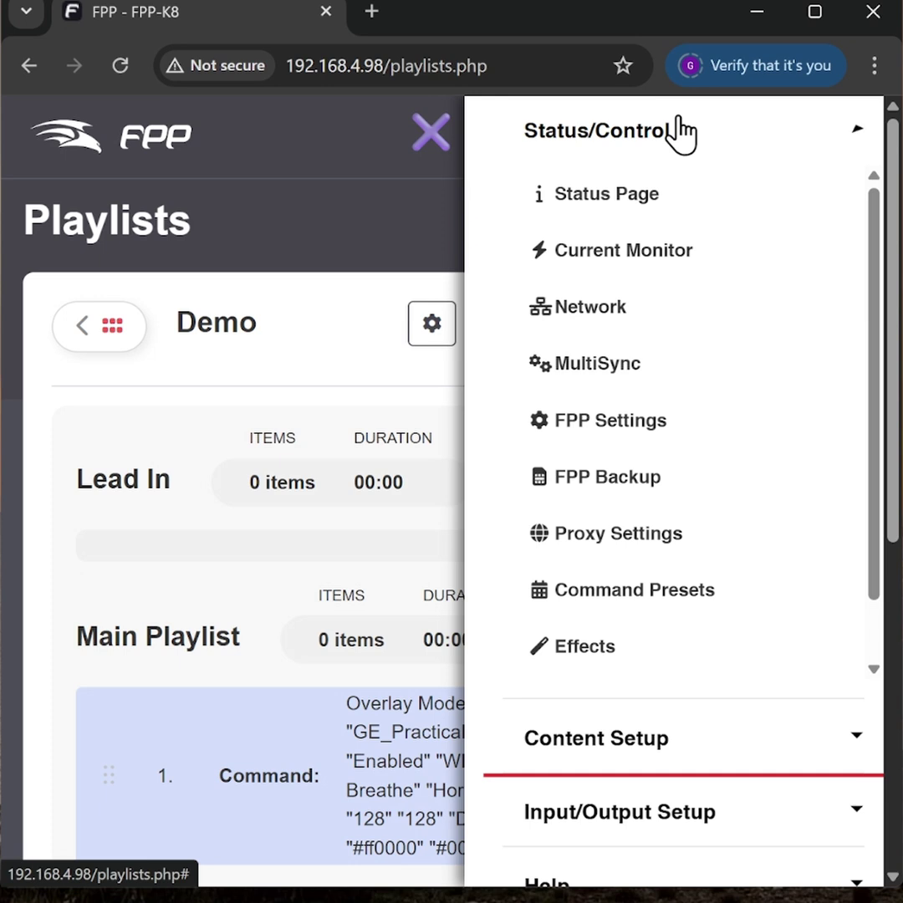
left_click(660, 219)
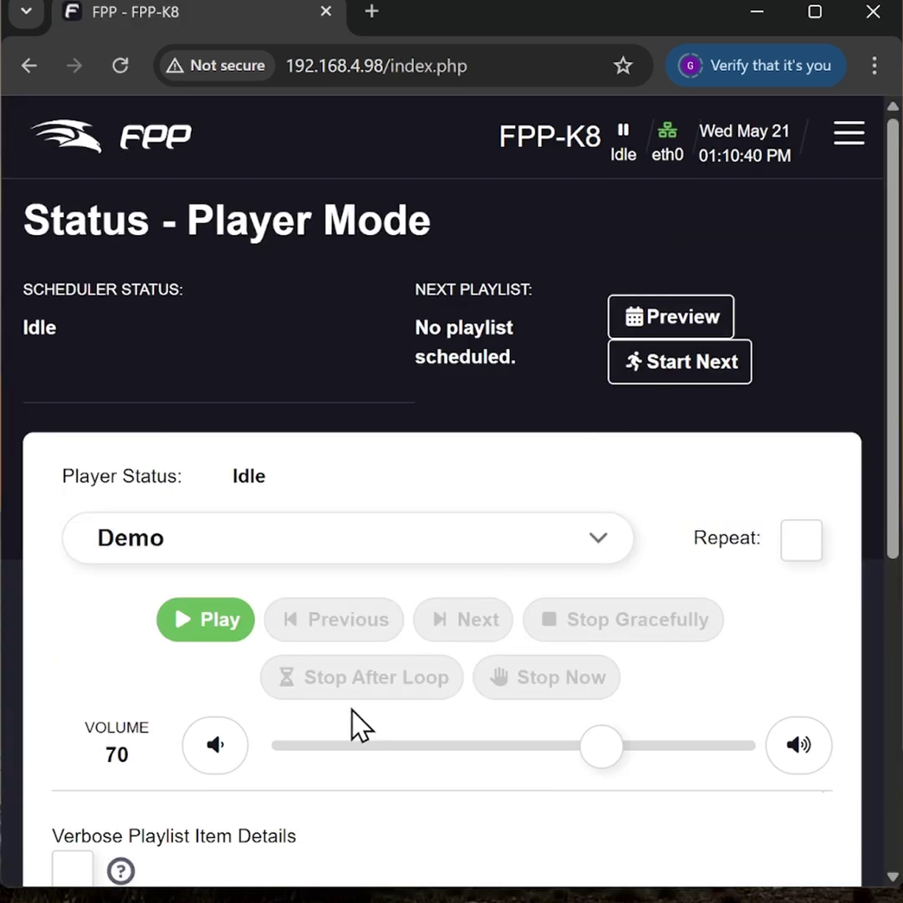